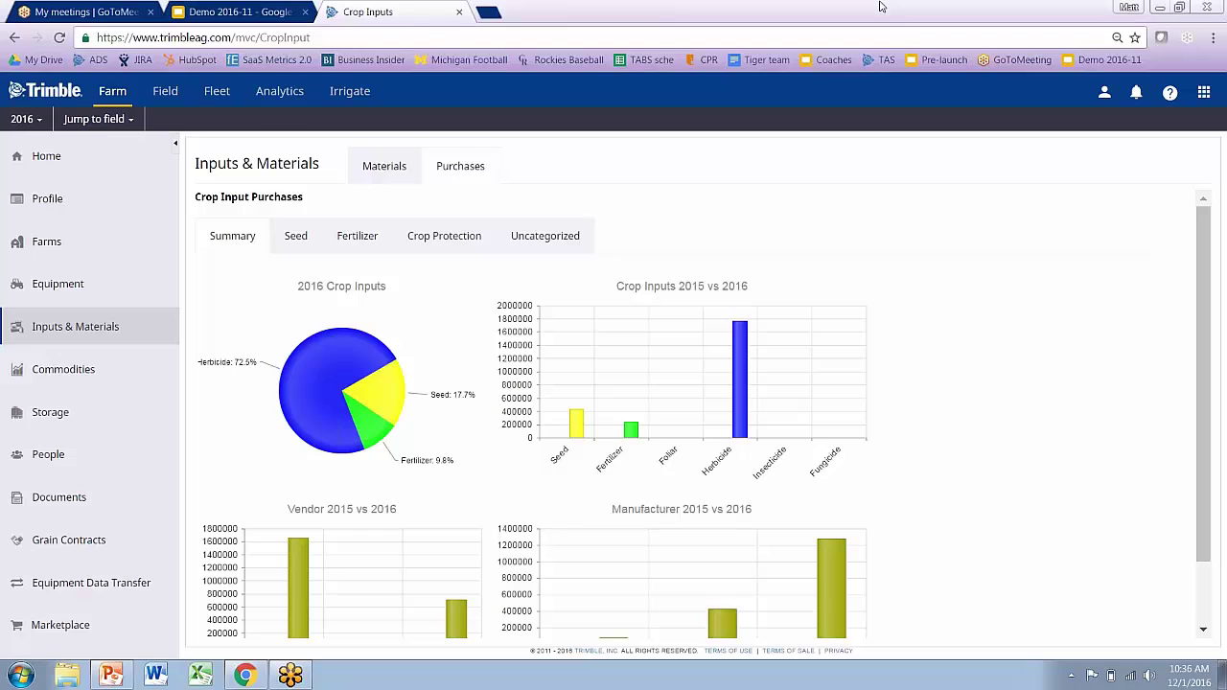
Open the CSU JD 8310 tractor from the fleet's vehicle list and view its last location in Google Maps before returning to its history
click(218, 93)
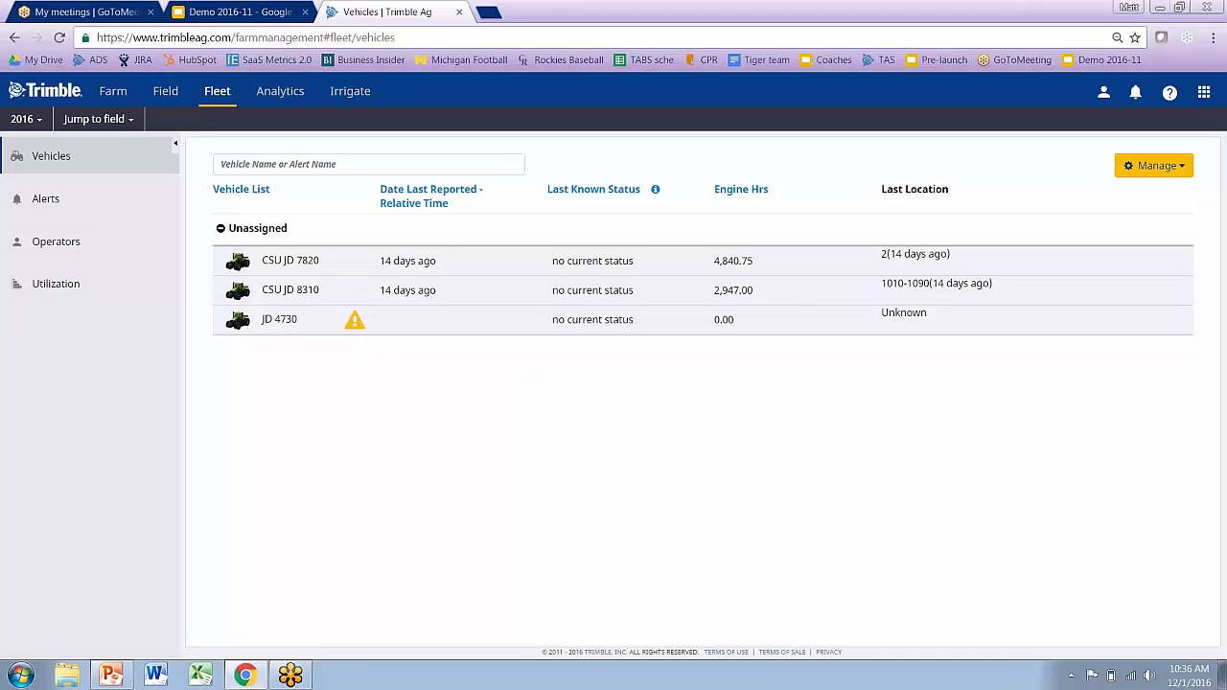
click(302, 292)
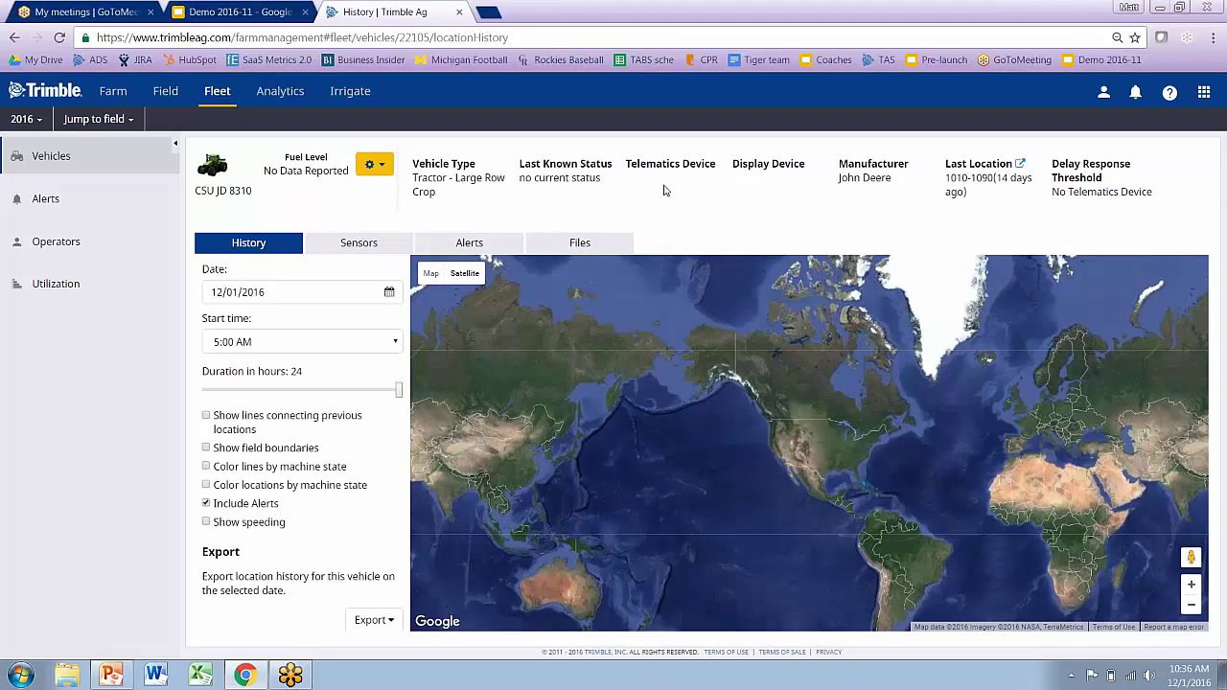
click(1022, 170)
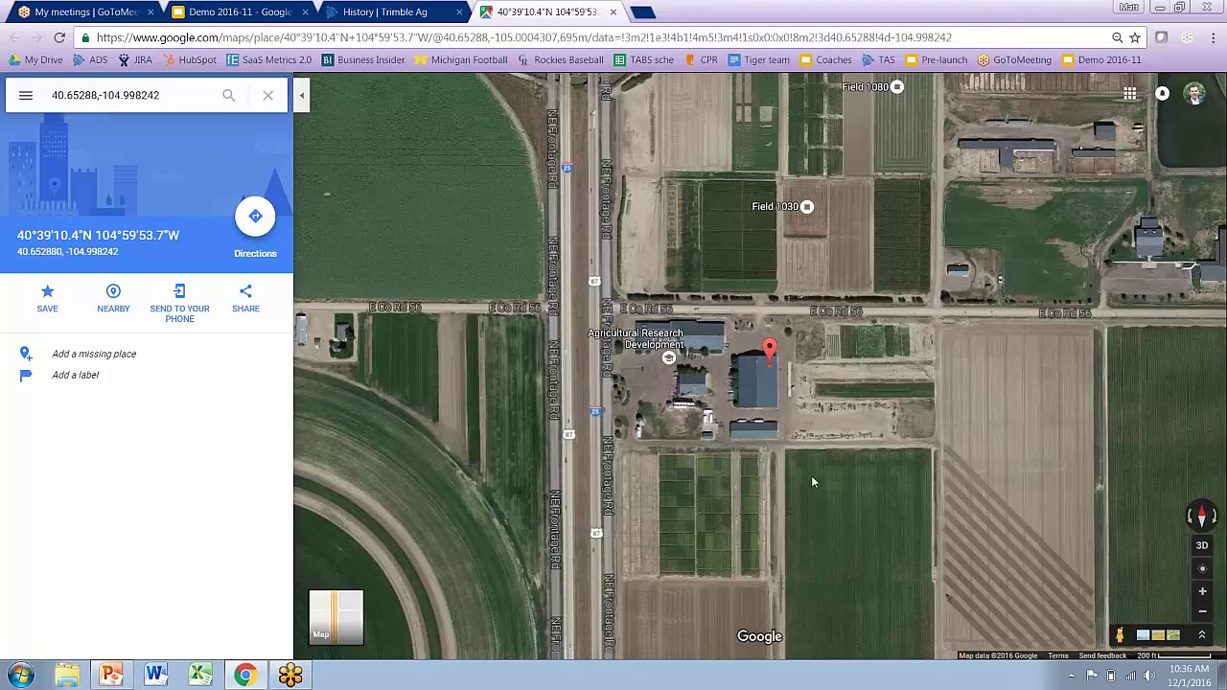
click(381, 17)
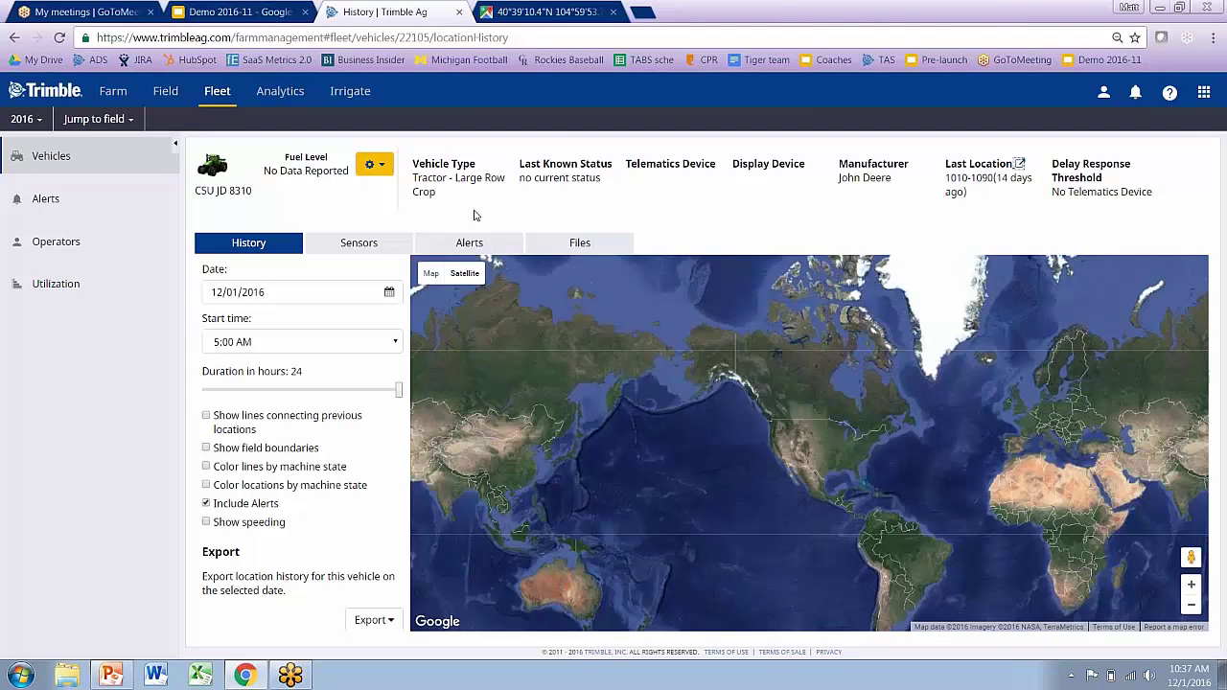
Set the tractor's location history to 11/17/2016 with a 6:00 AM start time and a 12-hour duration
click(390, 296)
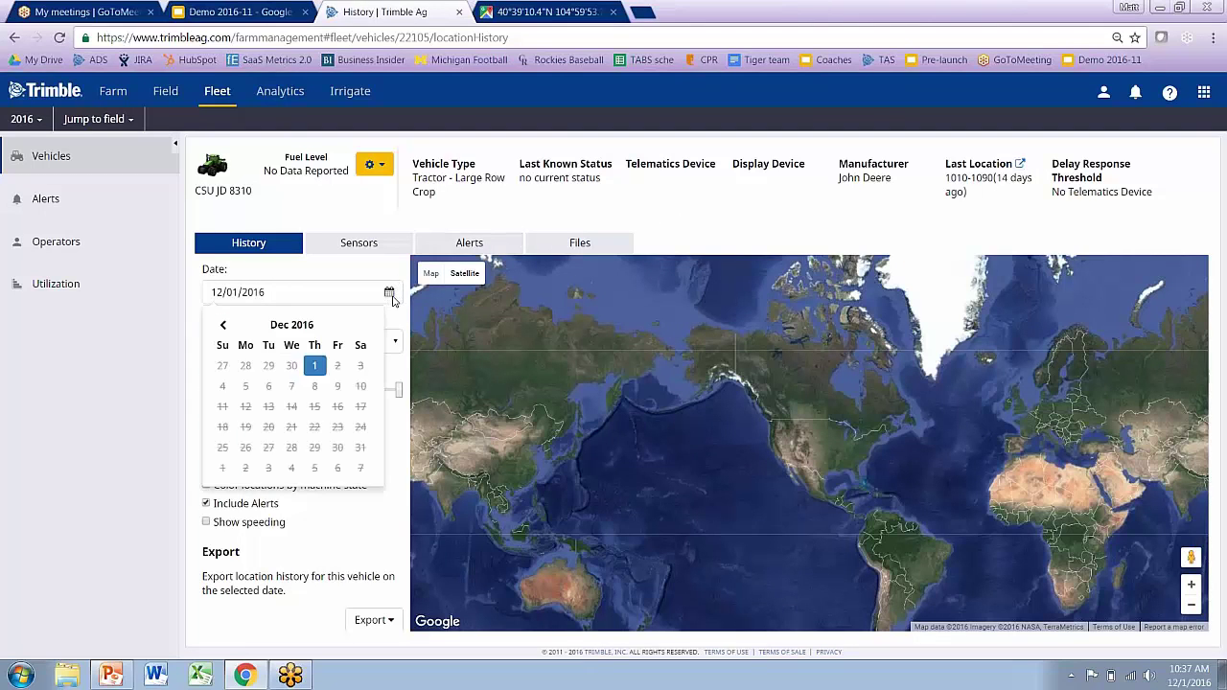
click(223, 325)
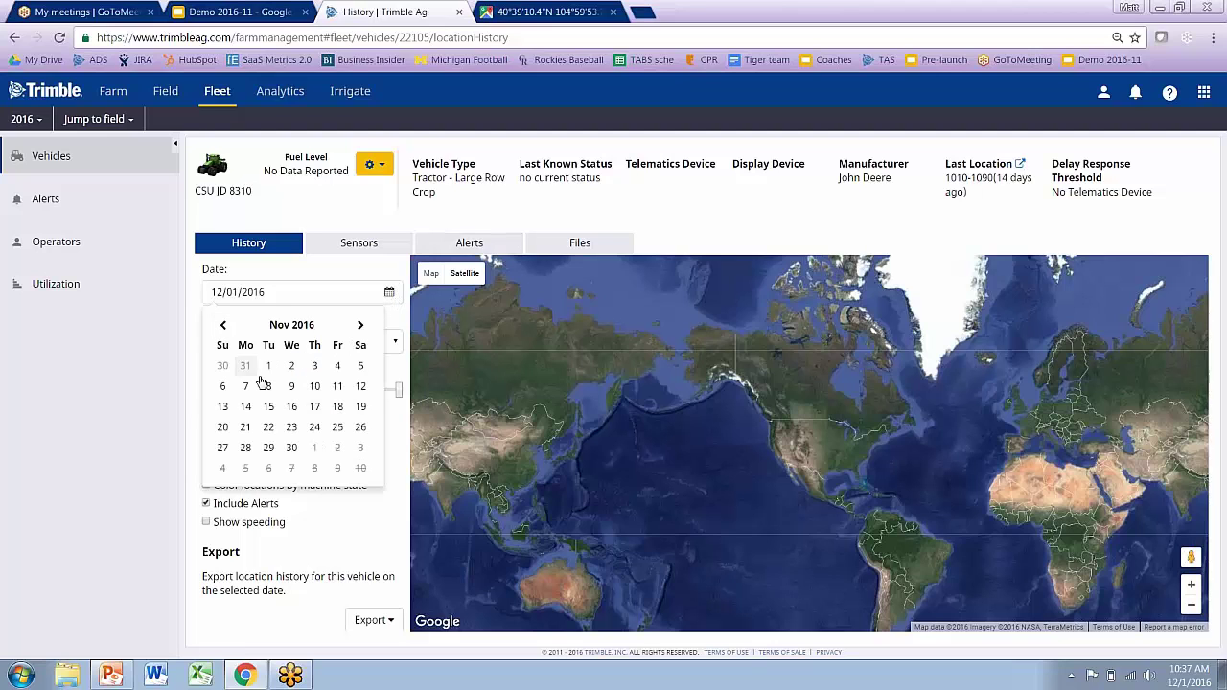
click(315, 407)
click(361, 343)
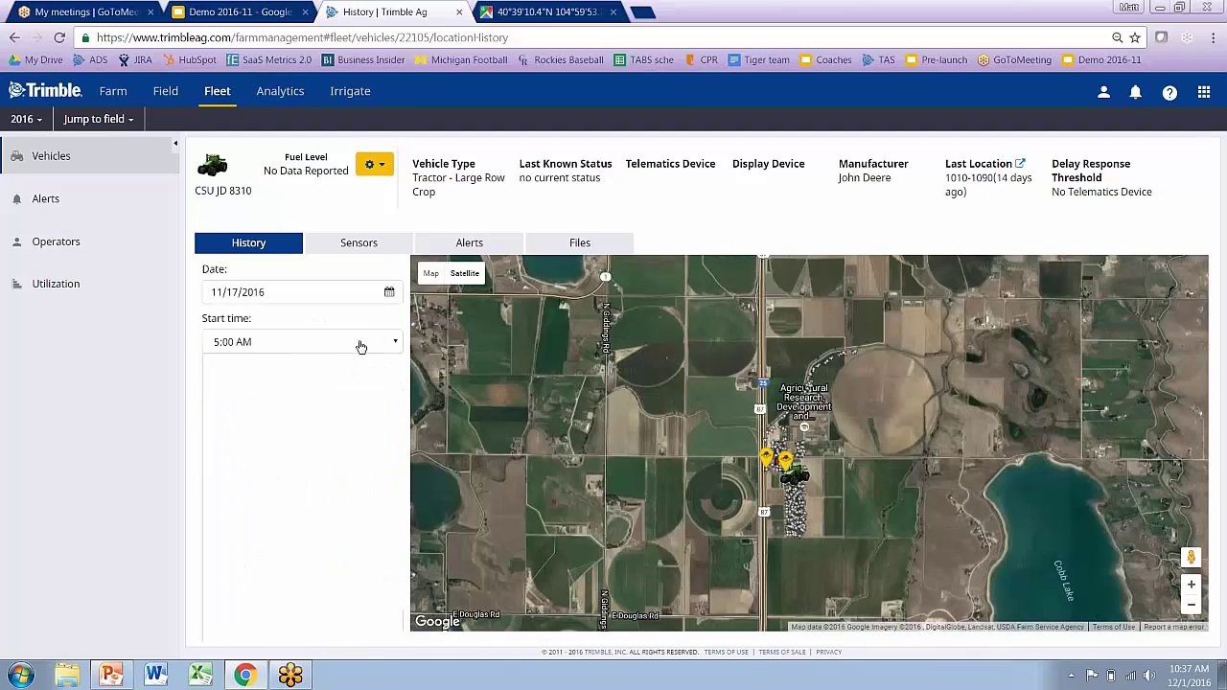
click(304, 449)
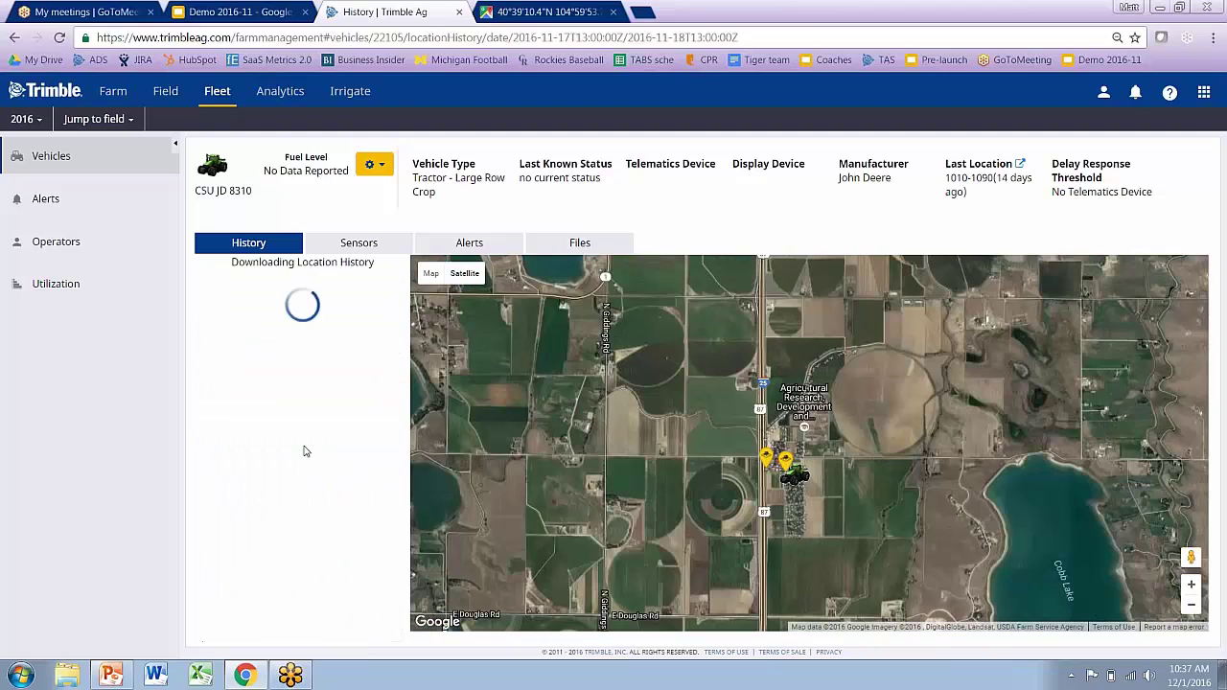
click(307, 392)
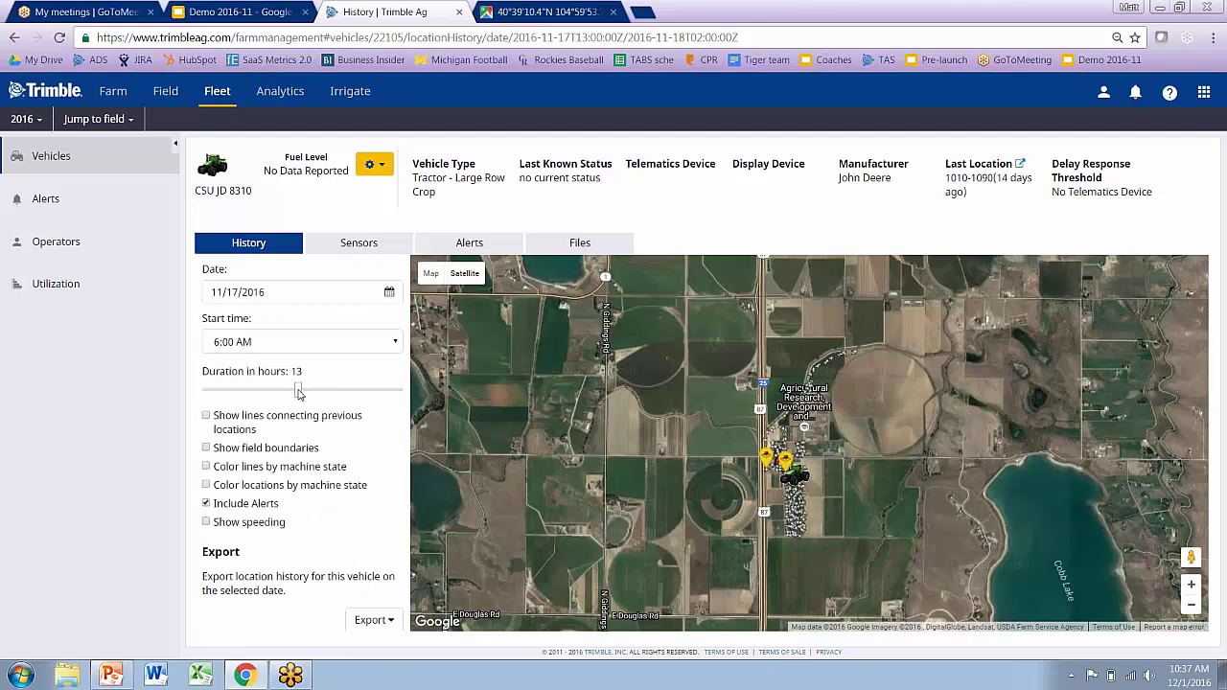
click(298, 391)
Examine the tractor's recorded location points around the research buildings and across the fields south of them
click(1193, 586)
click(1192, 586)
click(1193, 586)
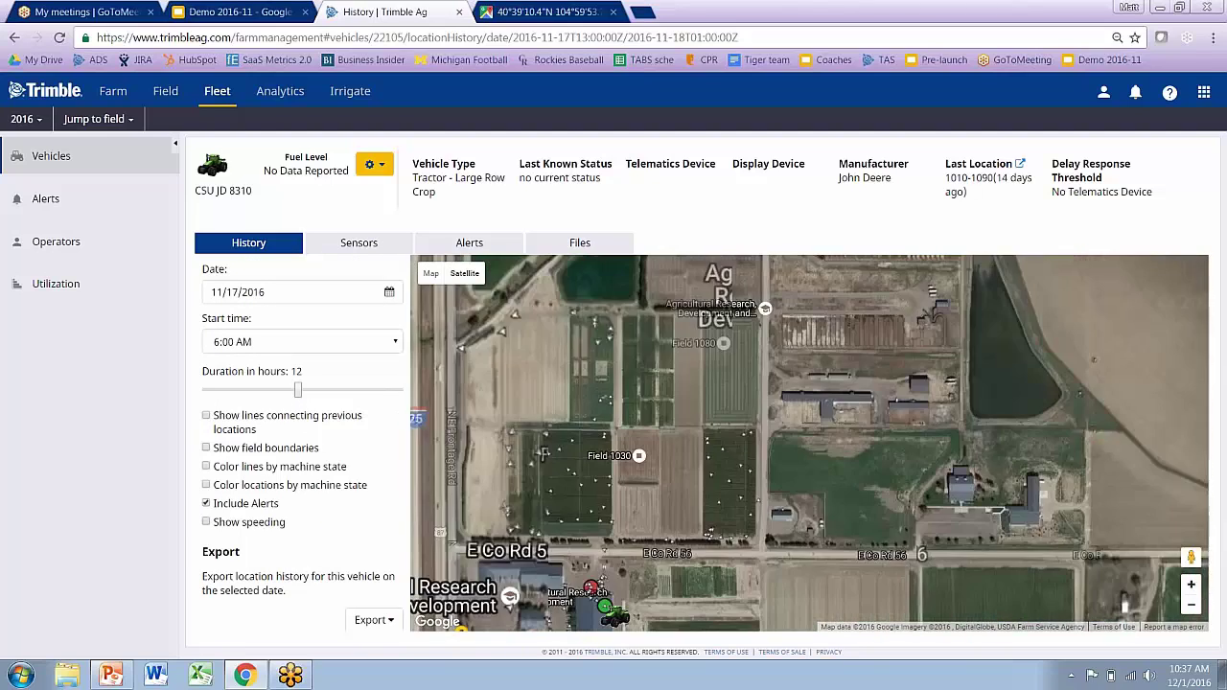
drag(863, 482, 868, 374)
drag(871, 493, 895, 387)
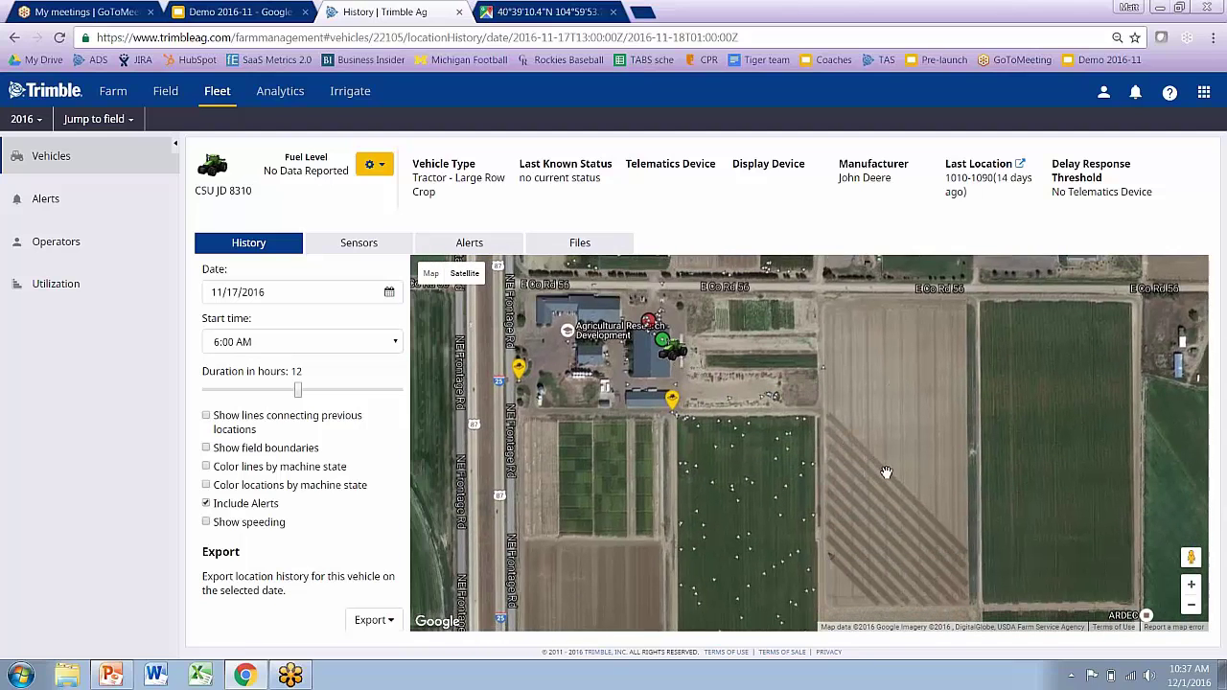
drag(887, 474, 890, 370)
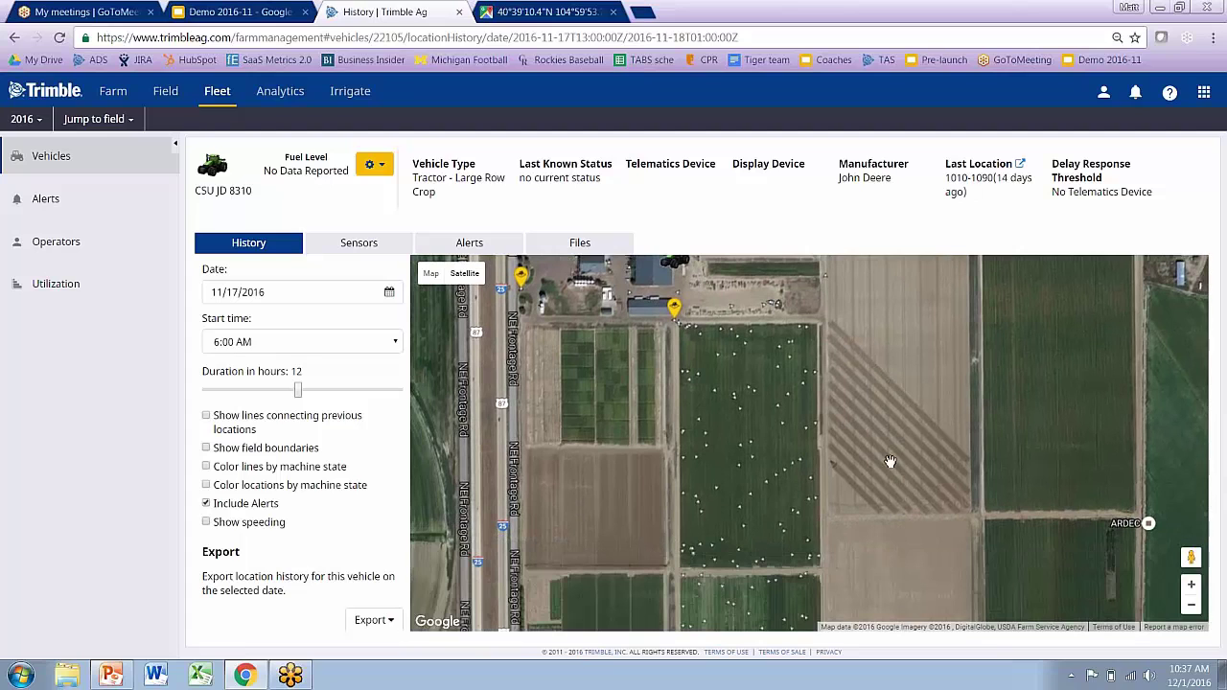
mouse_move(890, 462)
mouse_down()
mouse_move(890, 342)
mouse_move(887, 412)
mouse_up()
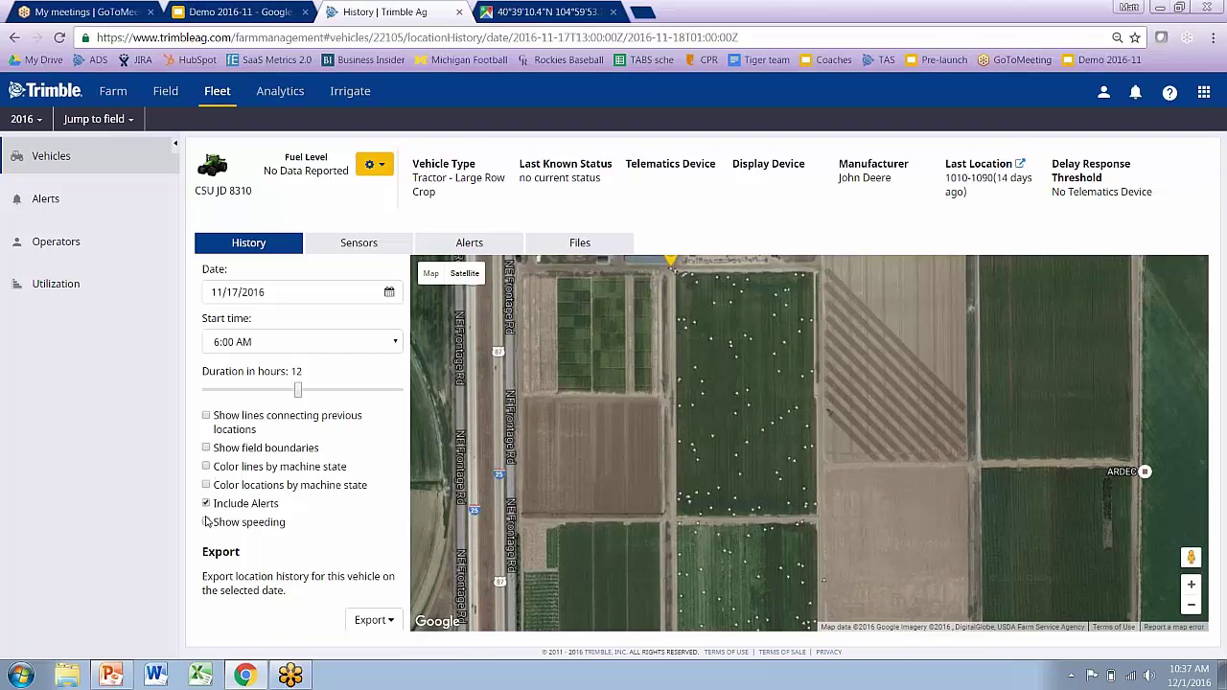
Hide the alerts and show lines connecting previous locations, with the lines colored by machine state
click(206, 417)
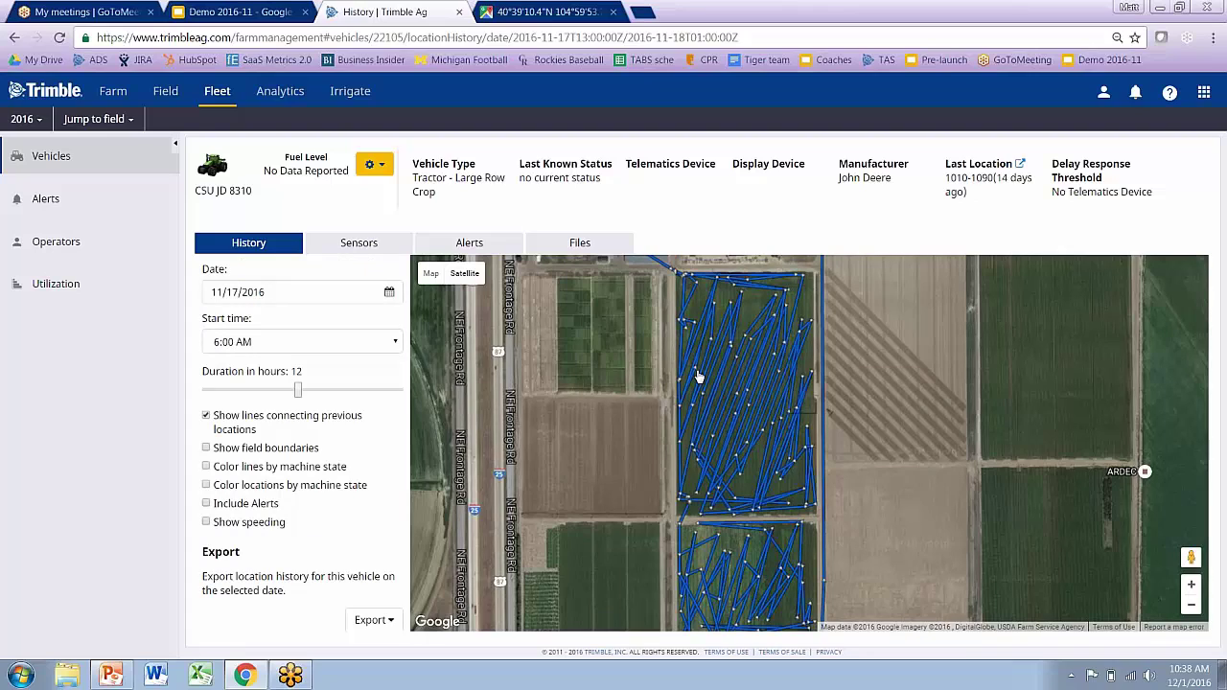
mouse_move(699, 377)
mouse_move(775, 427)
click(207, 468)
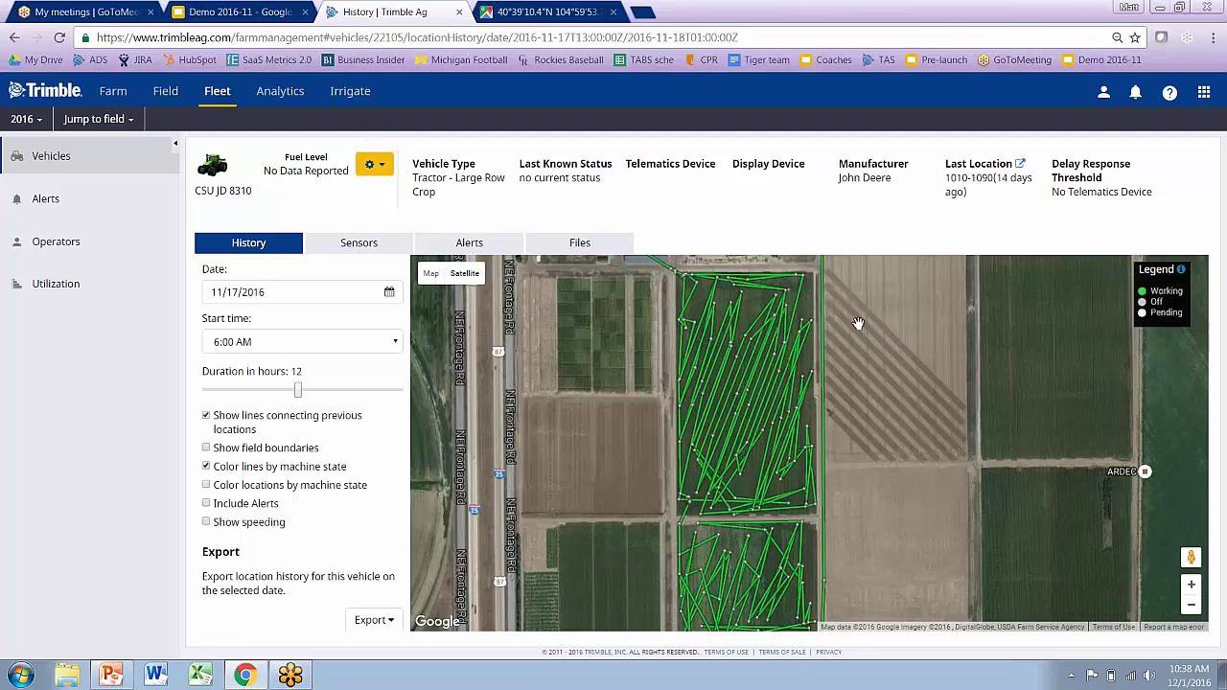
Inspect the tractor's colored path between the buildings and fields, and color its locations by machine state
drag(858, 323, 863, 437)
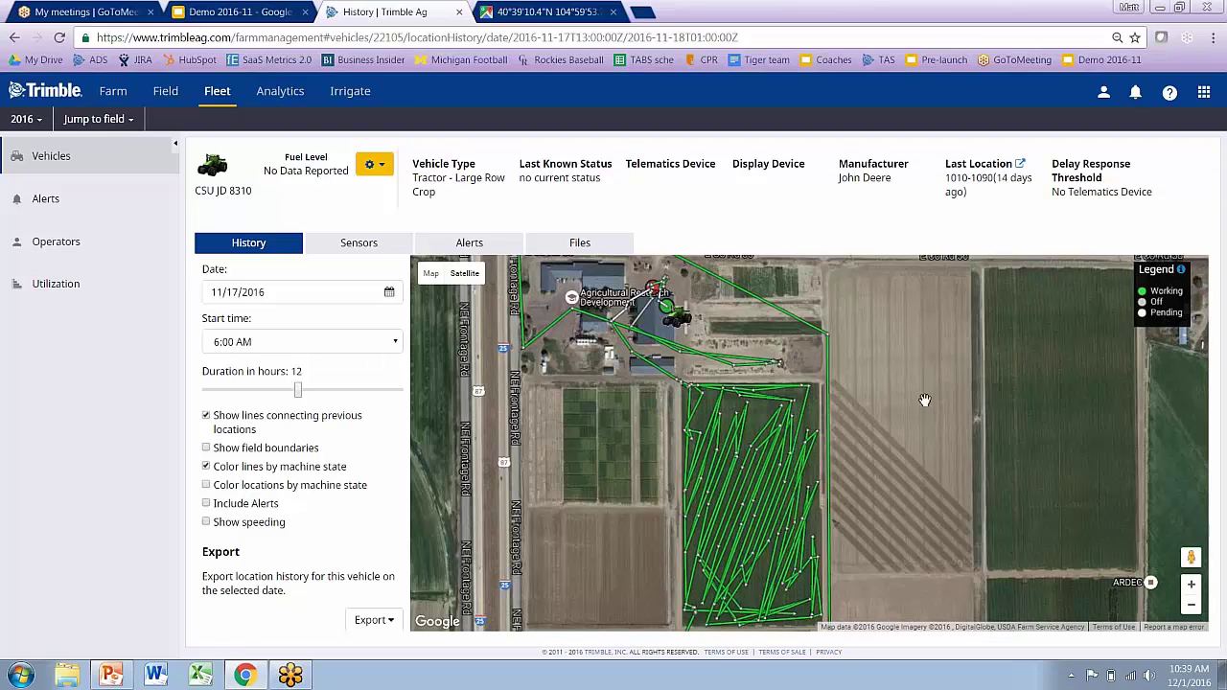
drag(909, 418, 904, 307)
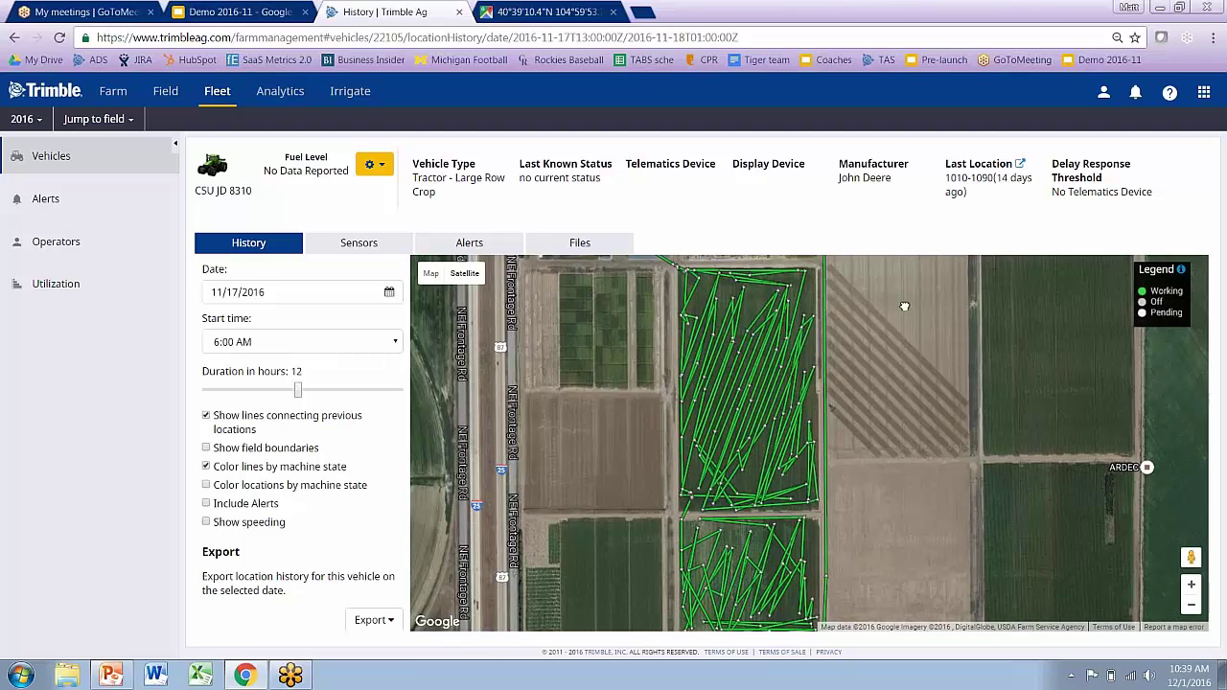
drag(904, 307, 898, 412)
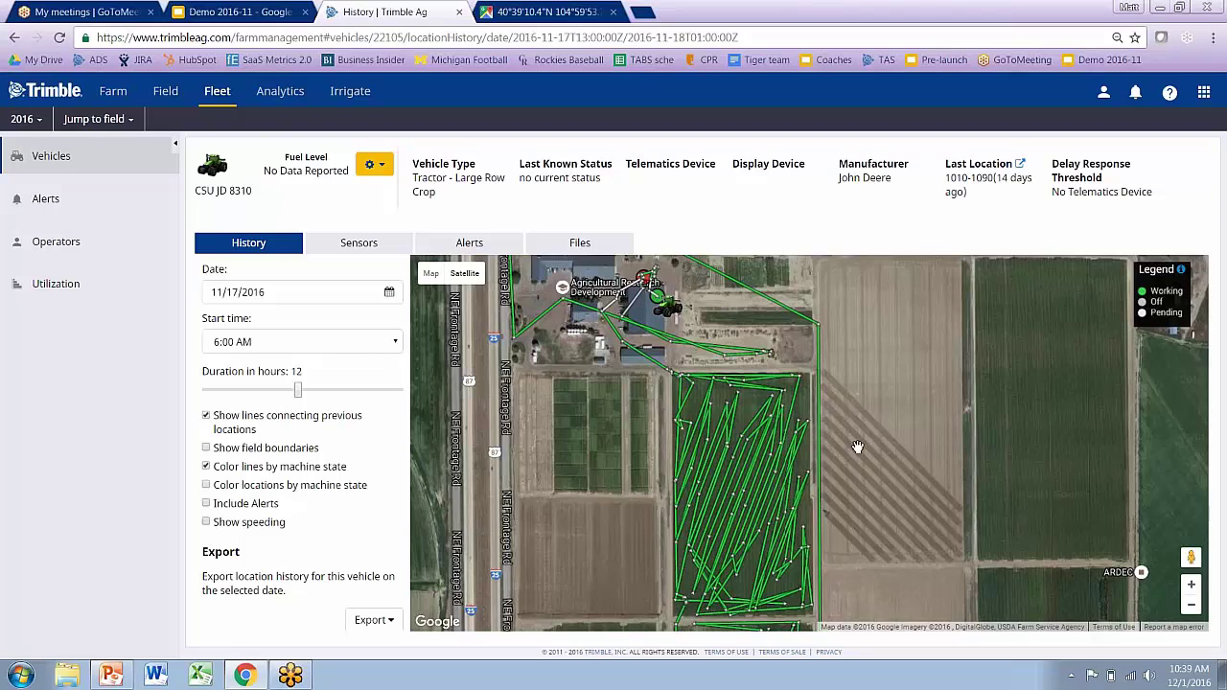
drag(858, 448, 871, 320)
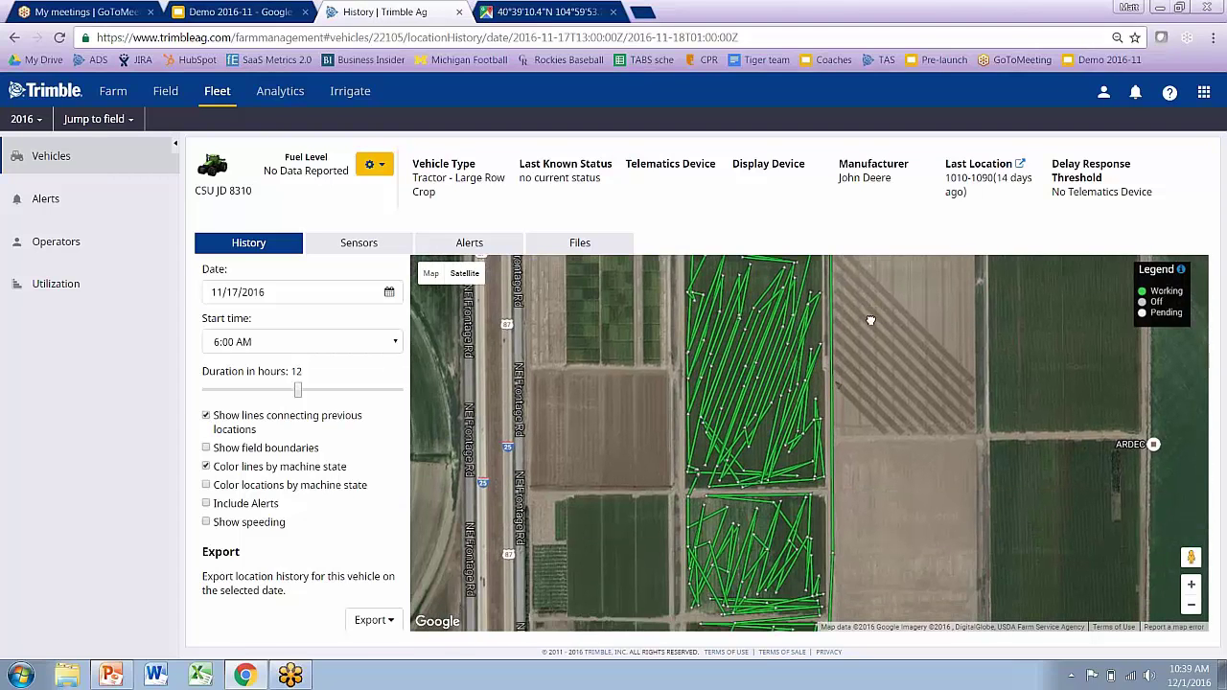
scroll(871, 320, up, 1)
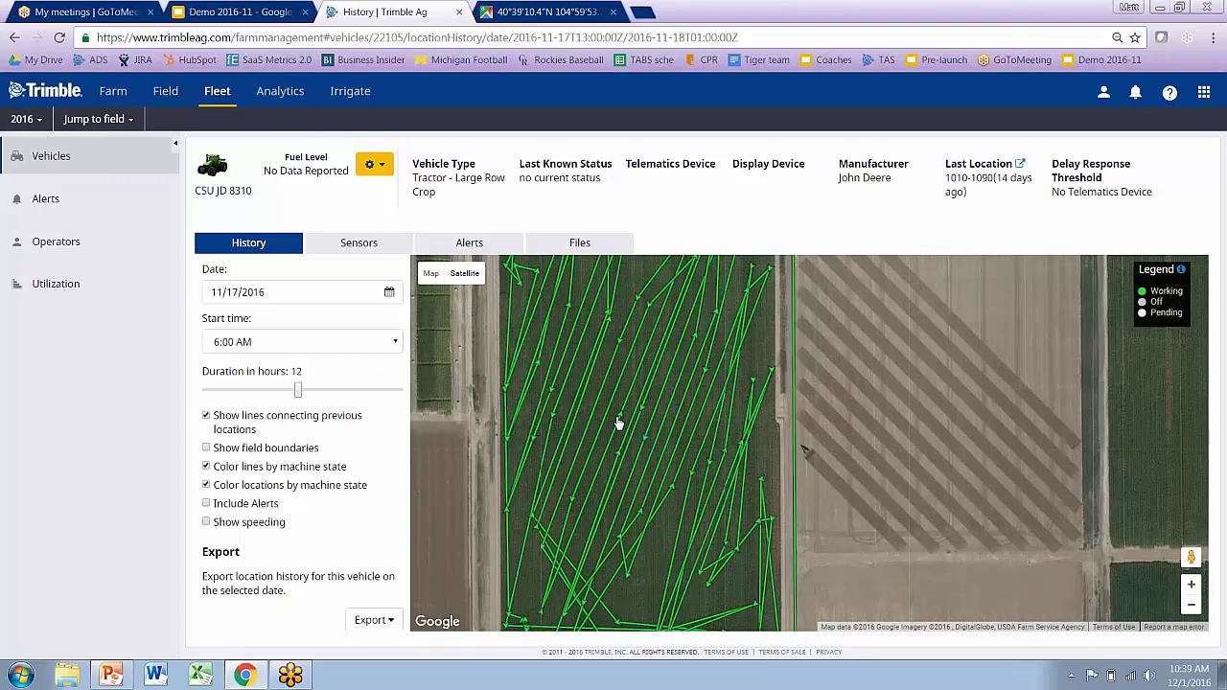
click(205, 484)
Show speeding on the location history with a threshold of 7 mph
click(207, 525)
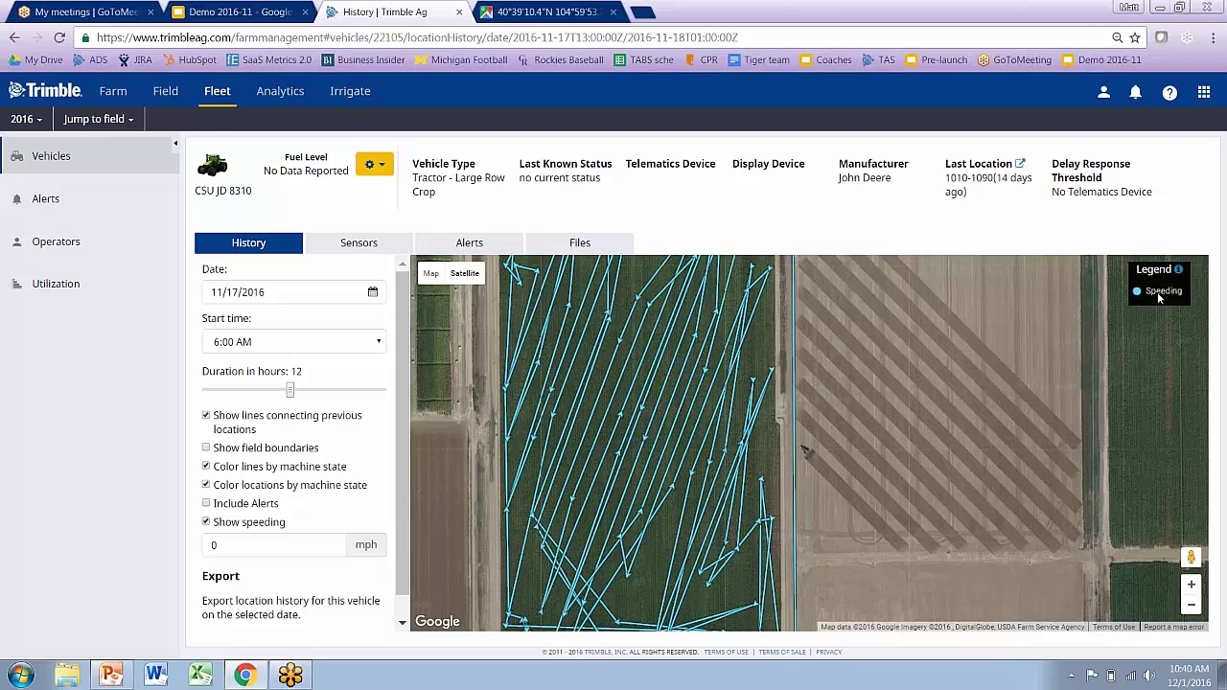
click(227, 547)
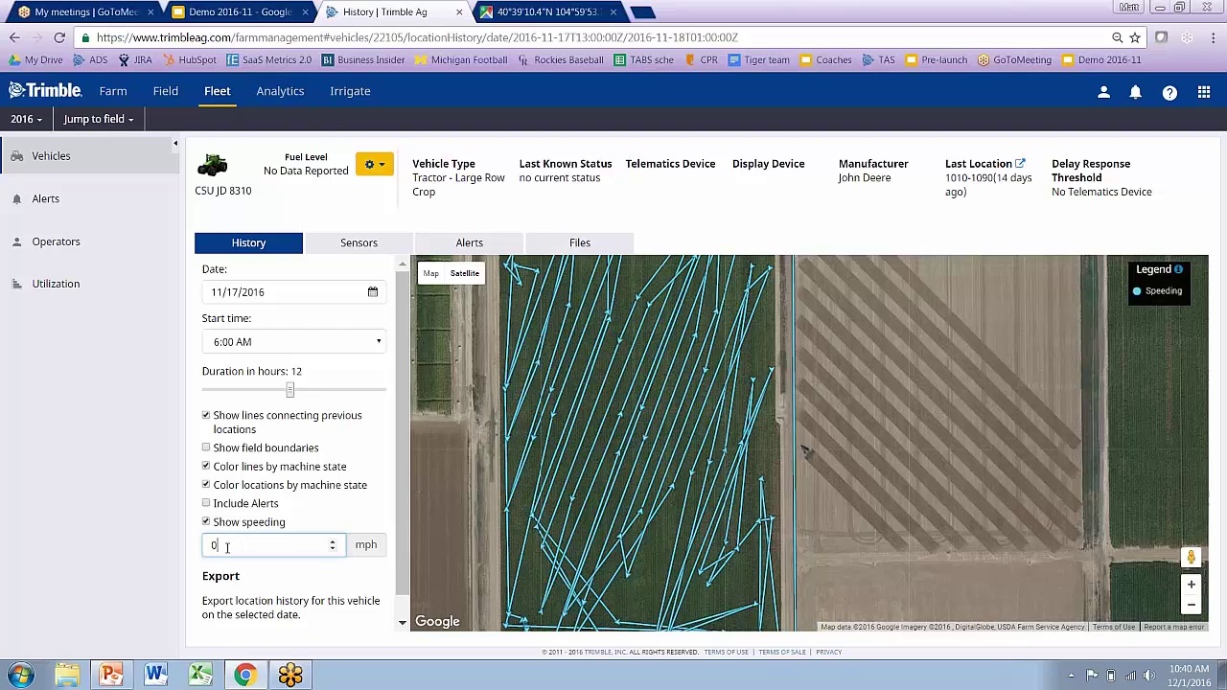
key(BackSpace)
text(7)
key(Tab)
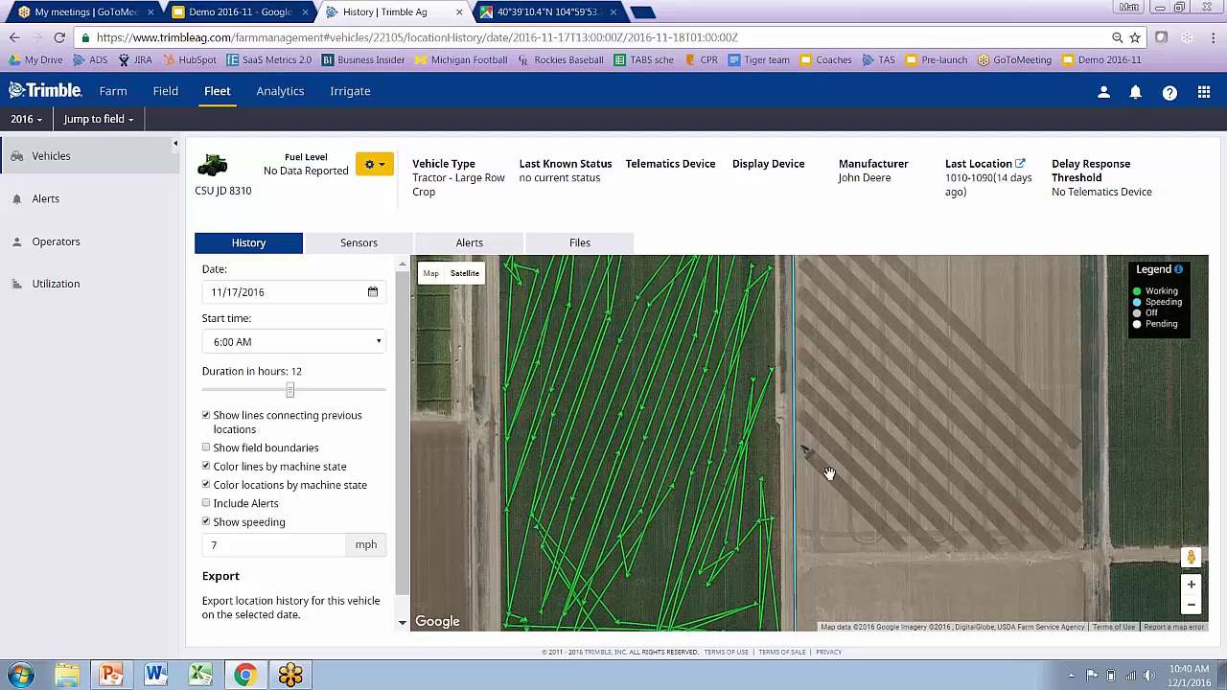
Set the speeding threshold to 5.2 mph and inspect the tractor's path in the field up close
click(1191, 608)
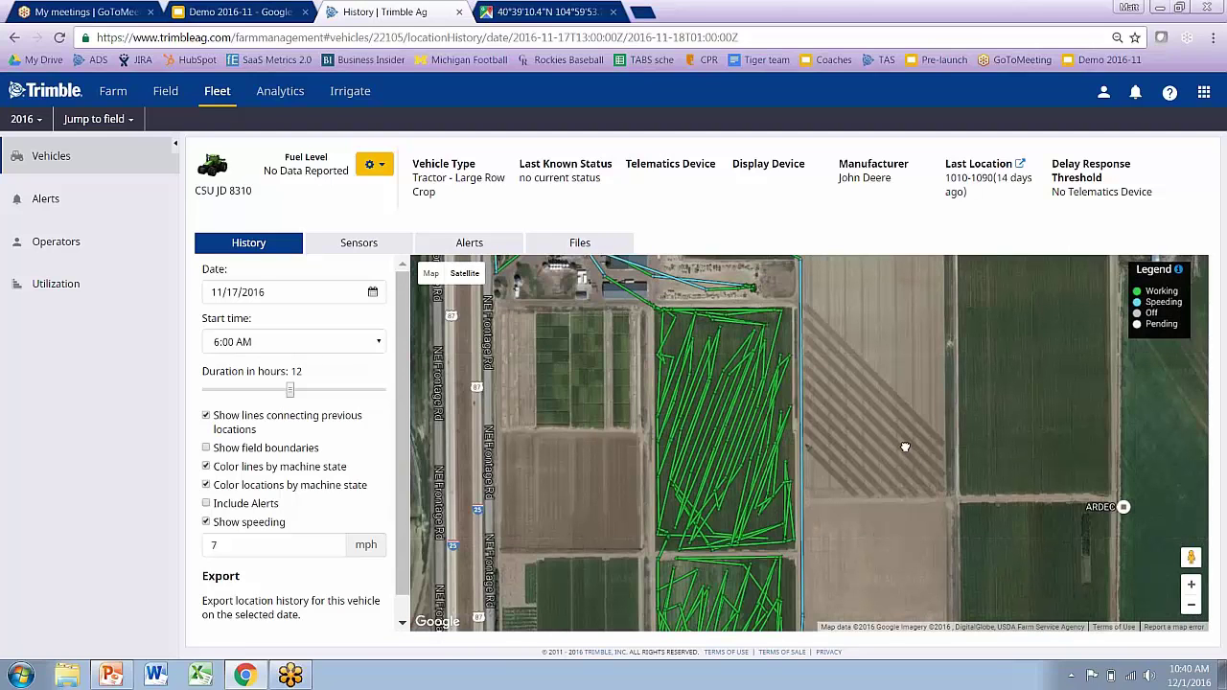
mouse_move(905, 447)
mouse_down()
mouse_move(892, 302)
mouse_move(894, 399)
mouse_up()
click(247, 546)
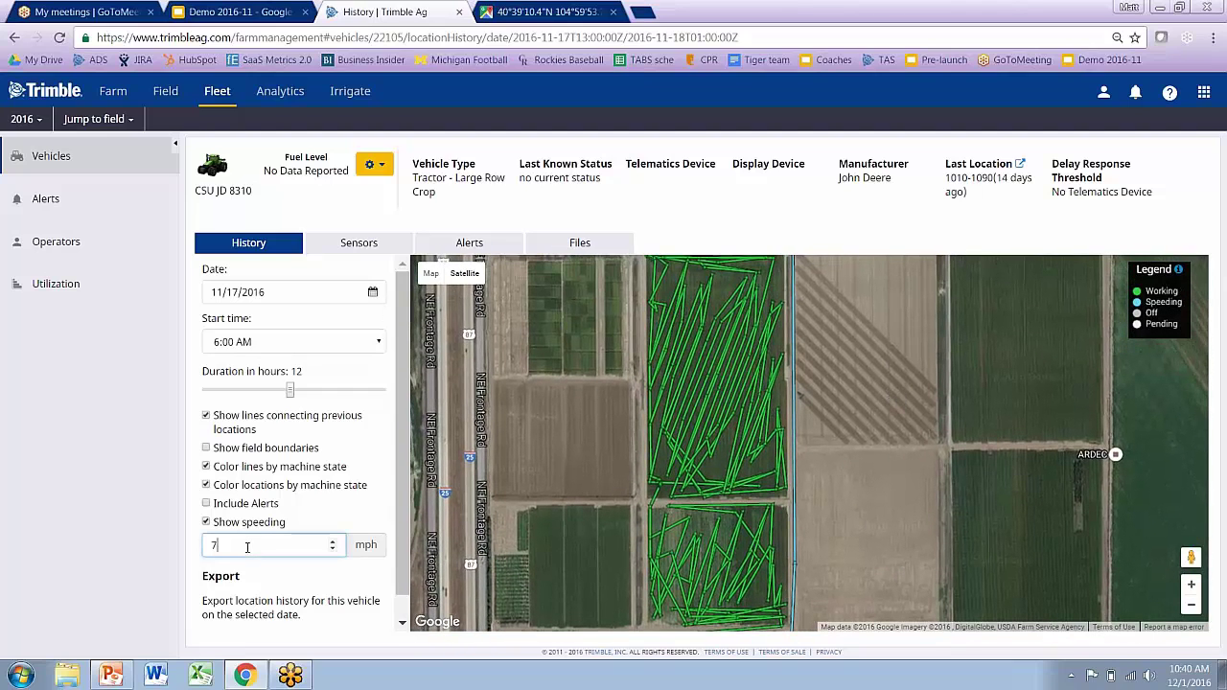
key(BackSpace)
text(5.2)
key(Return)
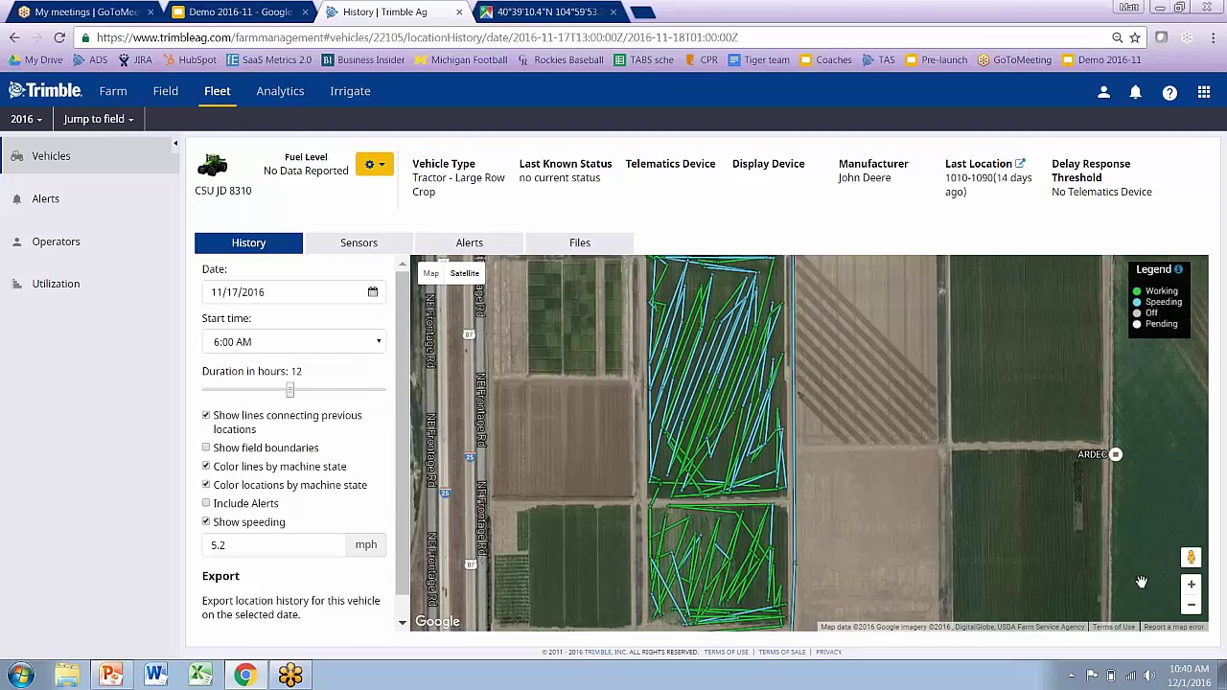
click(1191, 584)
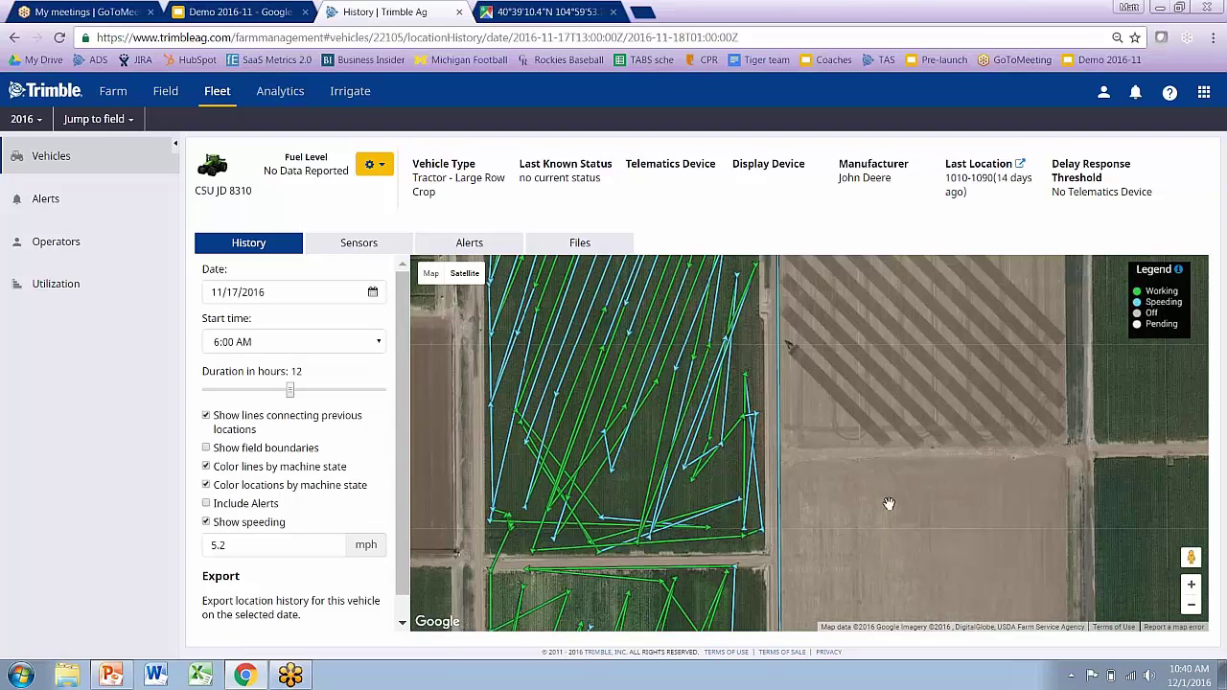